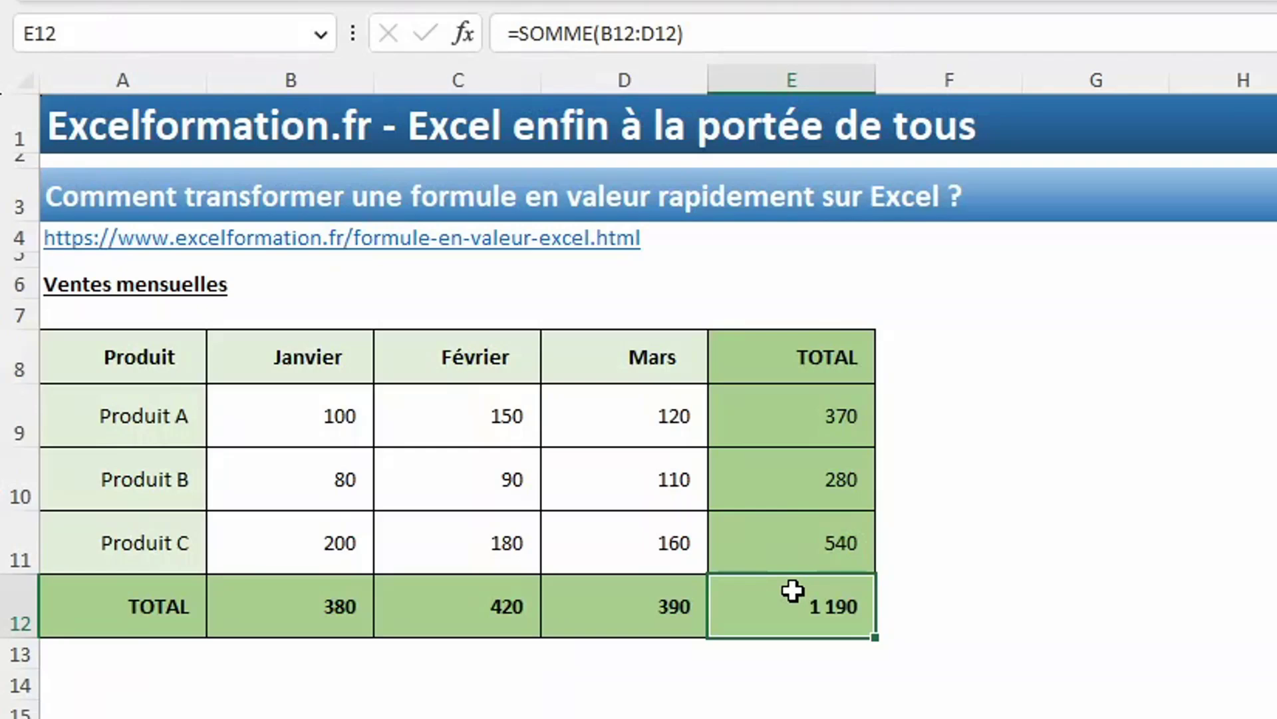
# - Select the total cells B12 and C12 together, and the whole range of totals B12:E12
pyautogui.click(333, 585)
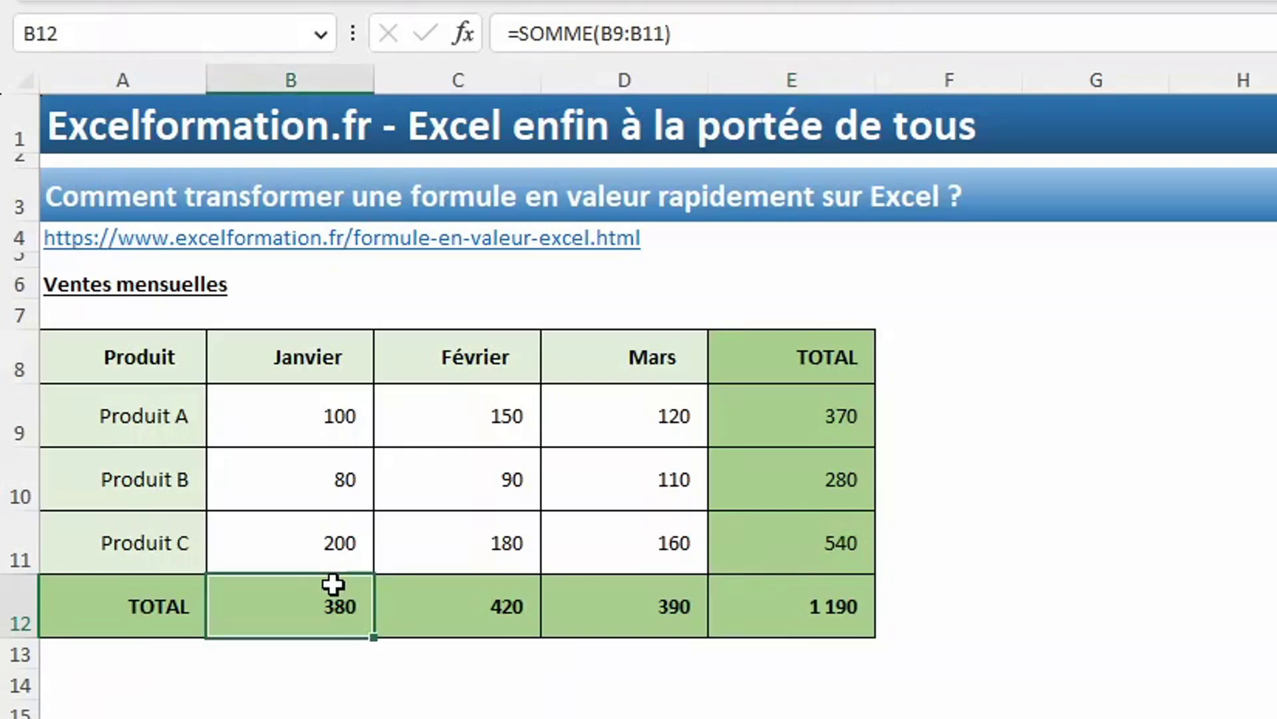
pyautogui.keyDown('ctrl'); pyautogui.click(458, 585); pyautogui.keyUp('ctrl')
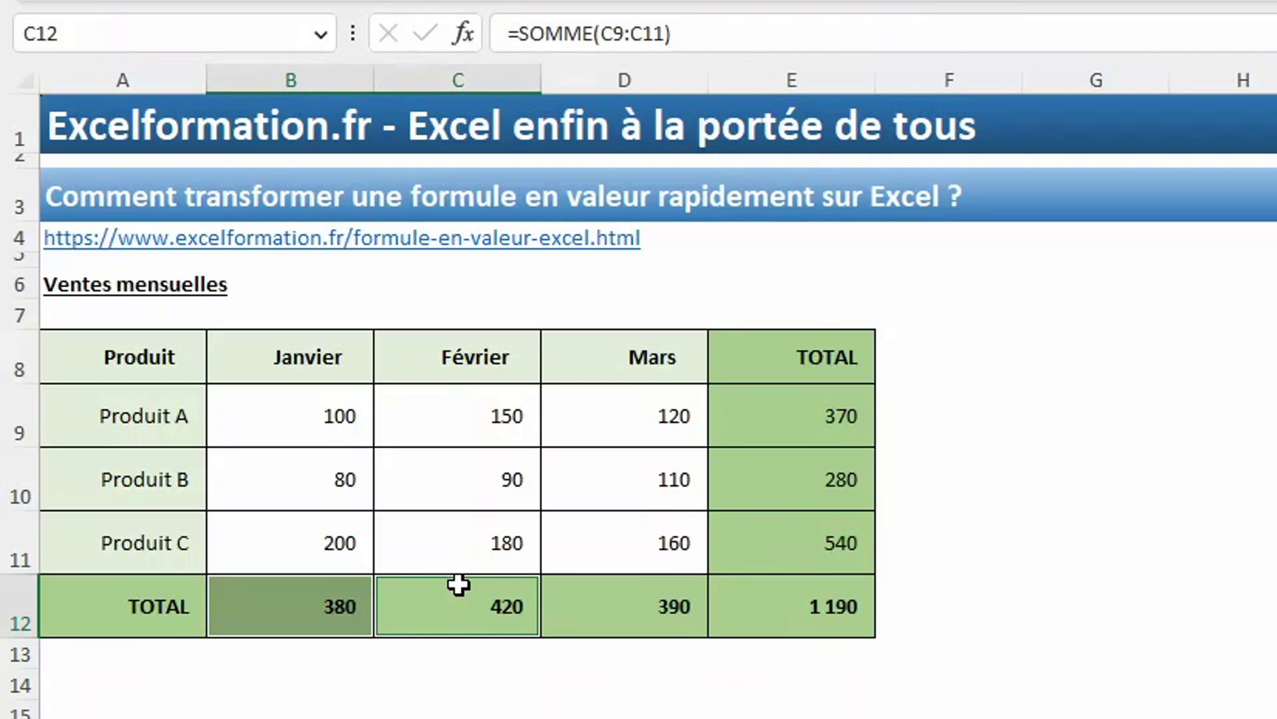
pyautogui.moveTo(276, 607); pyautogui.dragTo(731, 620)
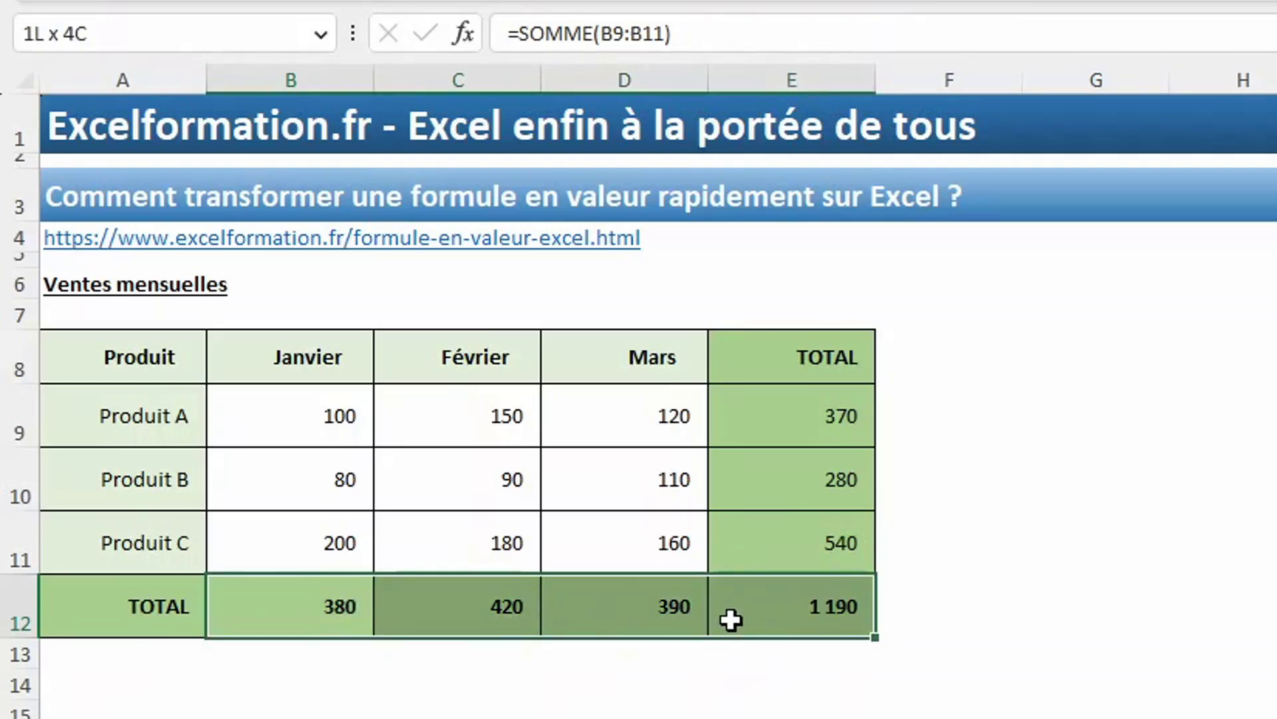
# - Copy the entire worksheet and paste it over itself as values only
pyautogui.click(139, 357)
pyautogui.moveTo(138, 357); pyautogui.dragTo(780, 590)
pyautogui.hotkey('ctrl', 'a')
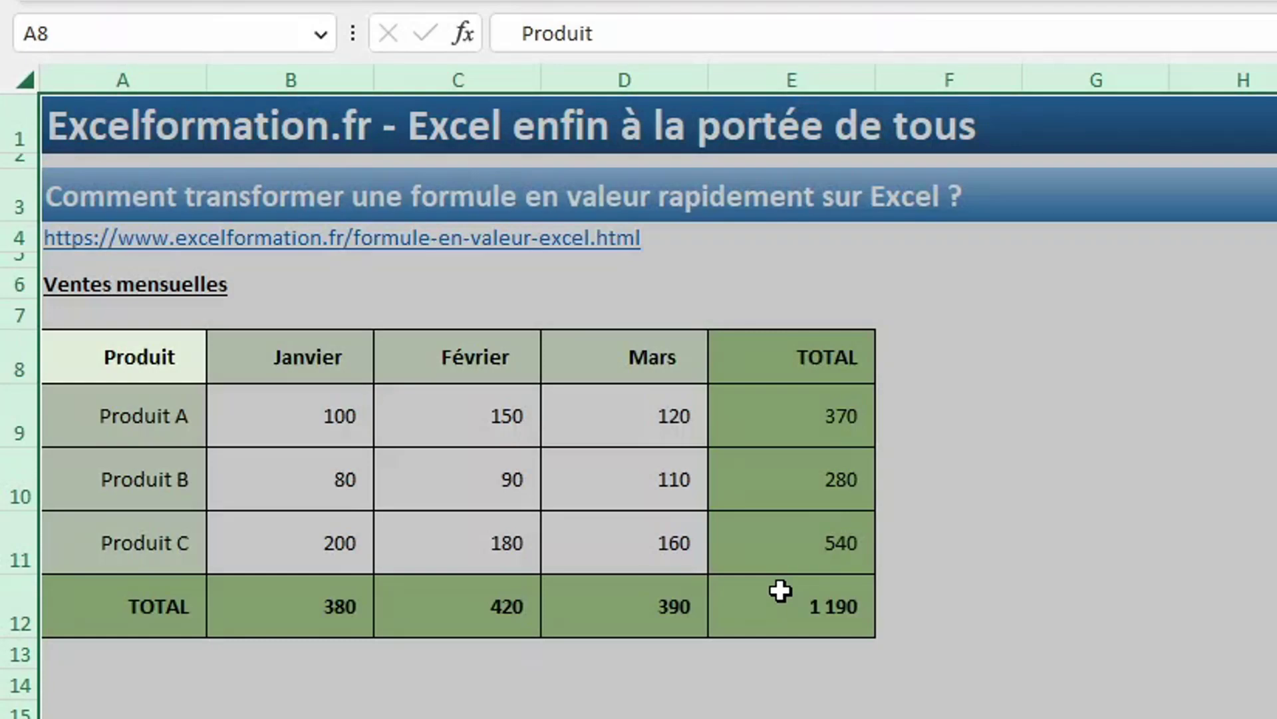
pyautogui.hotkey('ctrl', 'c')
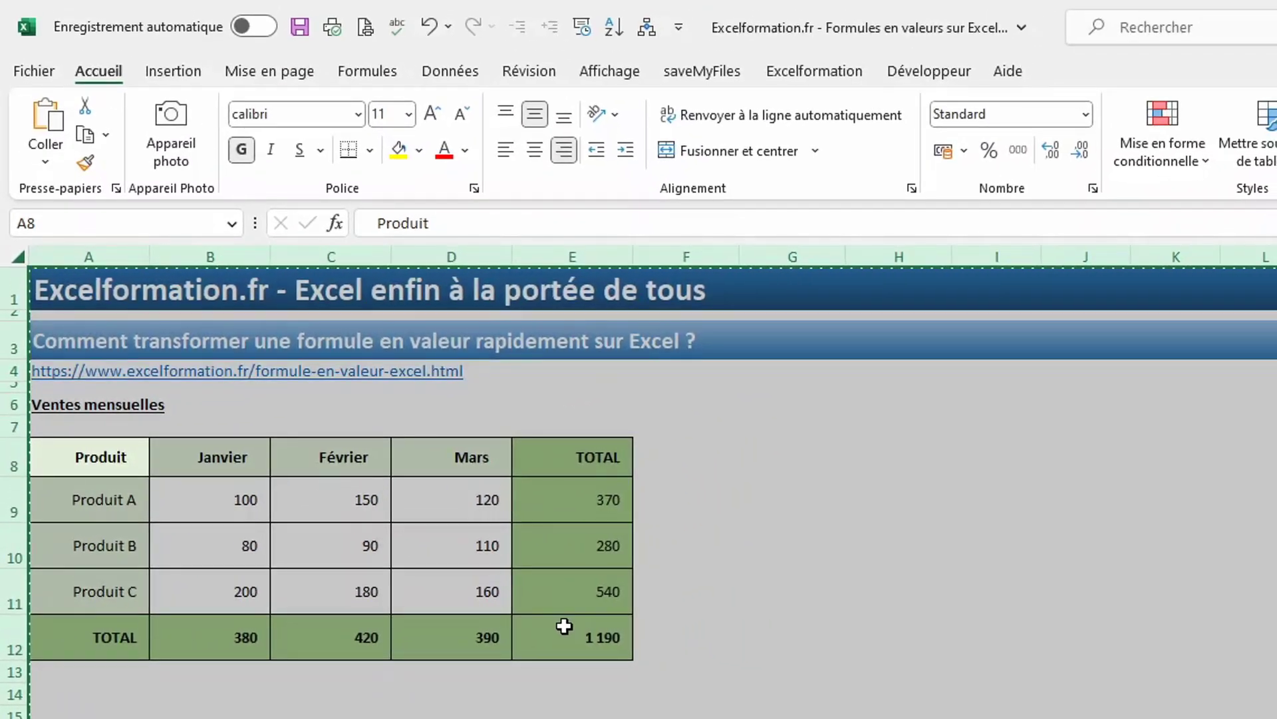
pyautogui.click(45, 163)
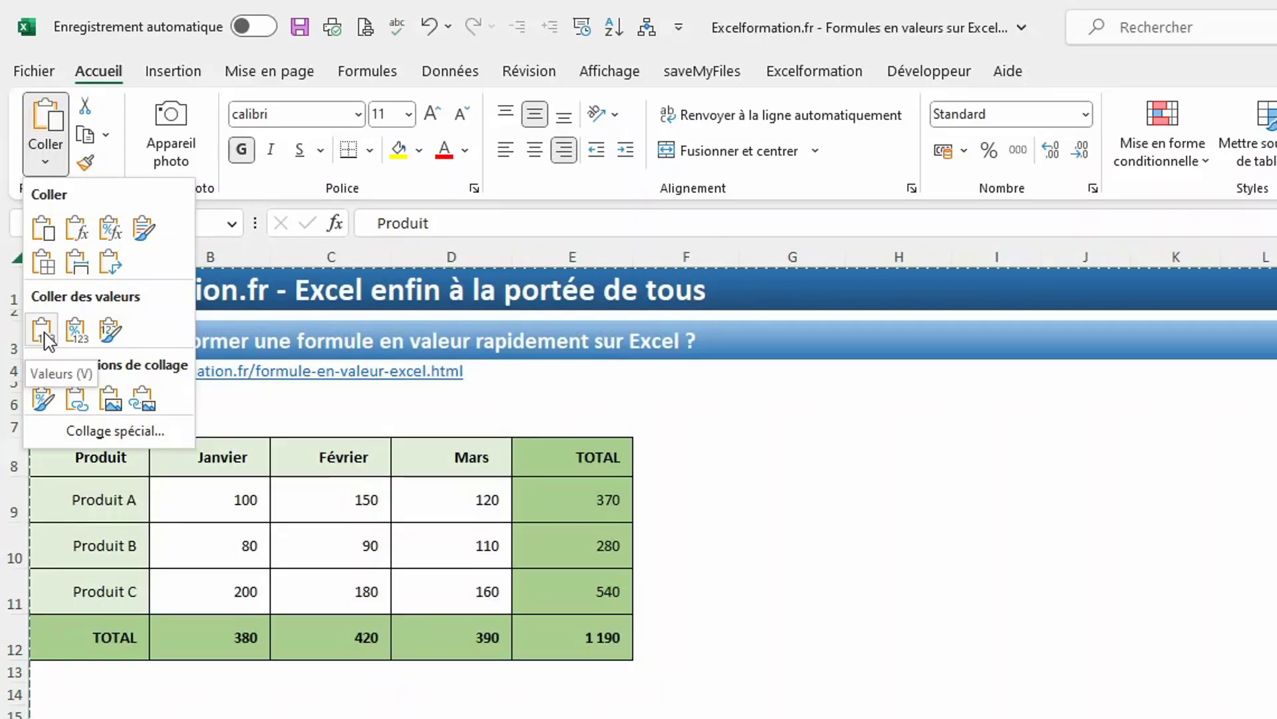
pyautogui.click(43, 331)
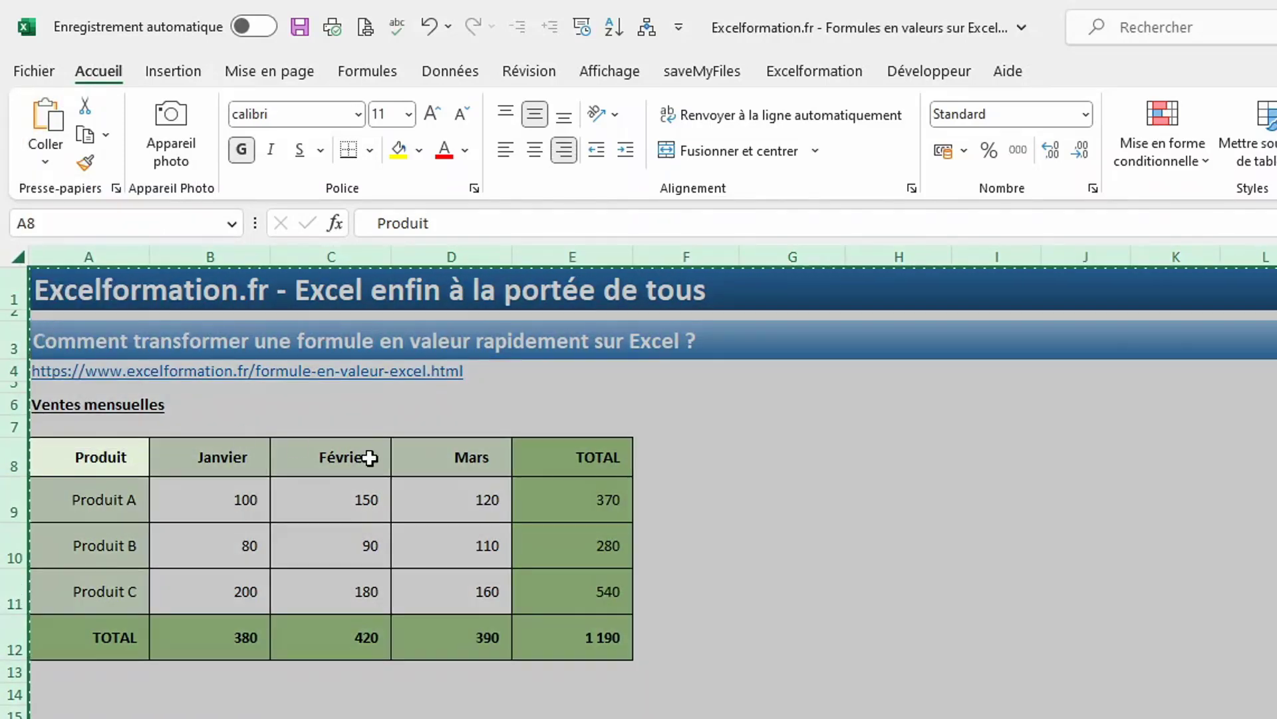
# - Check the contents of the total cells E9 to E12 for formulas or fixed values
pyautogui.click(589, 493)
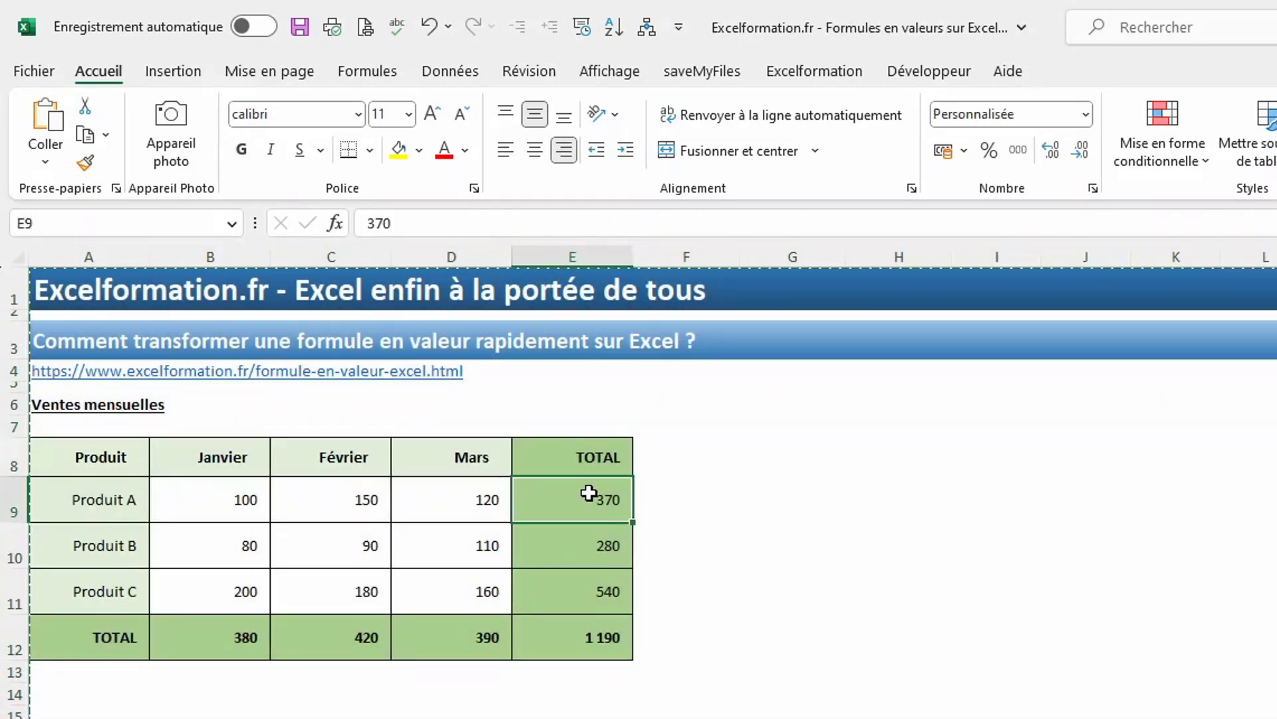
pyautogui.press('Down')
pyautogui.press('Down')
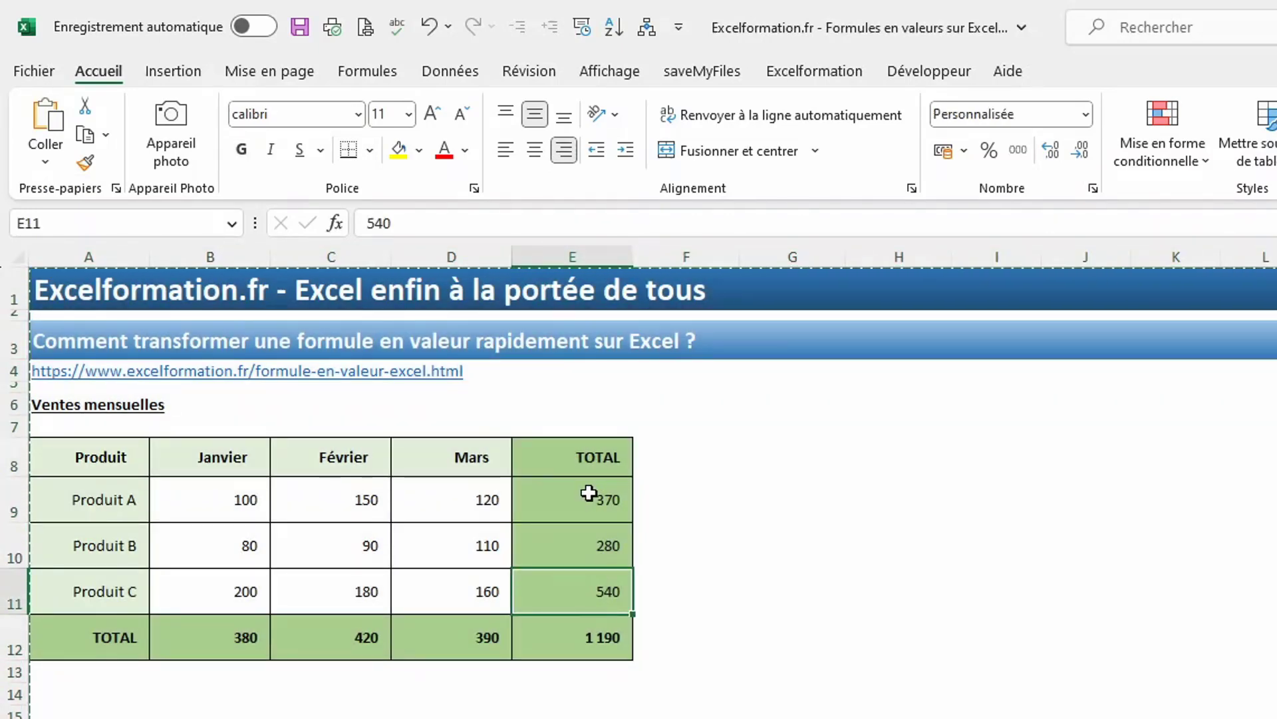
pyautogui.press('Down')
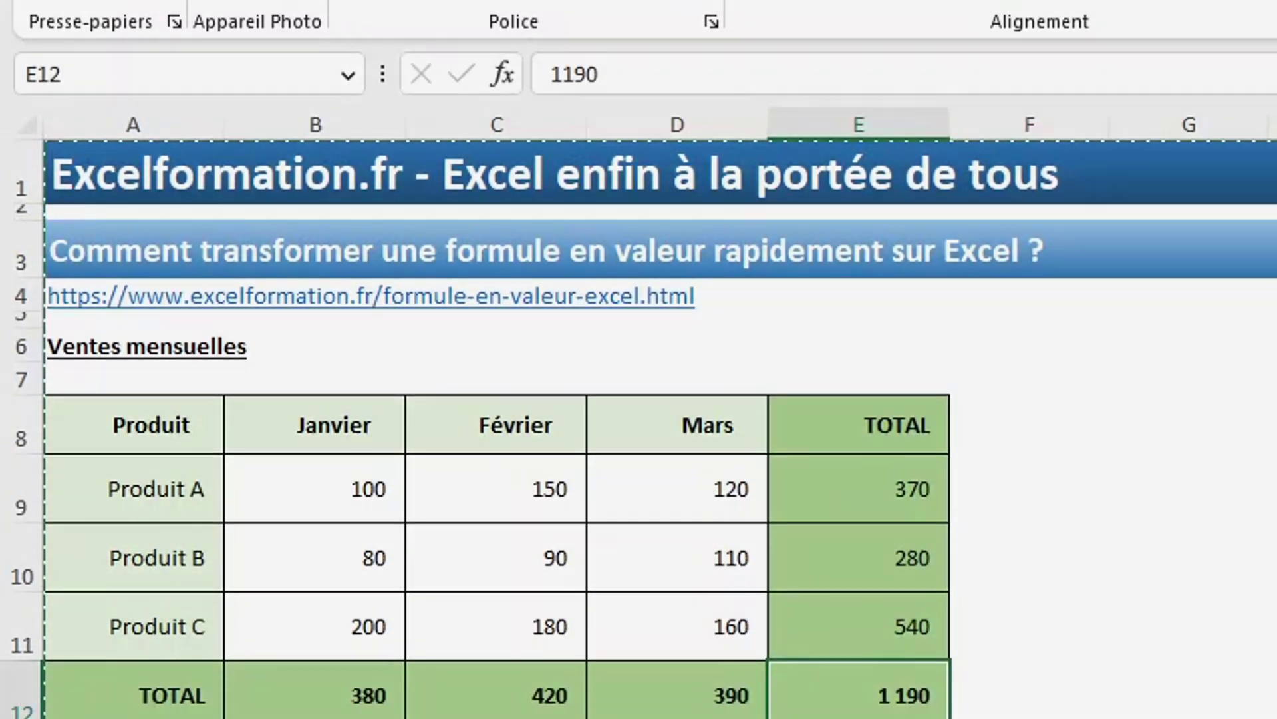
# - Undo the values-only paste and check the contents of cells E9 to E12
pyautogui.hotkey('ctrl', 'z')
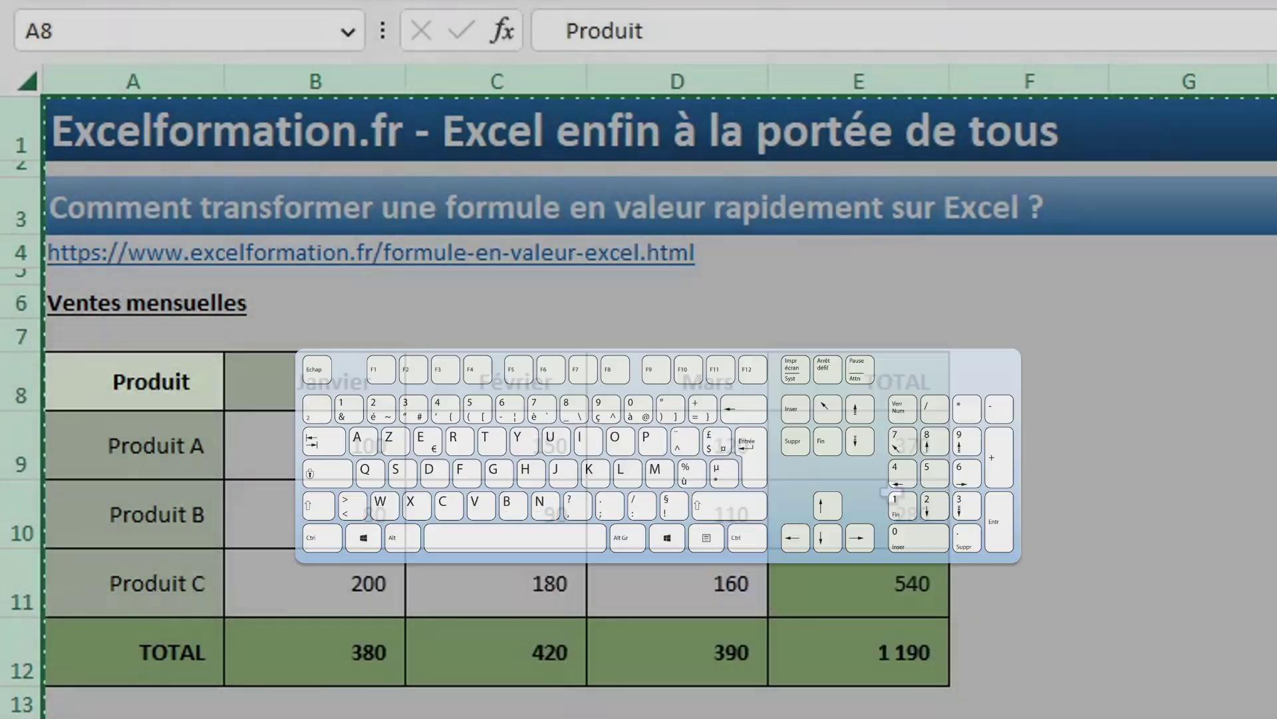
pyautogui.click(901, 429)
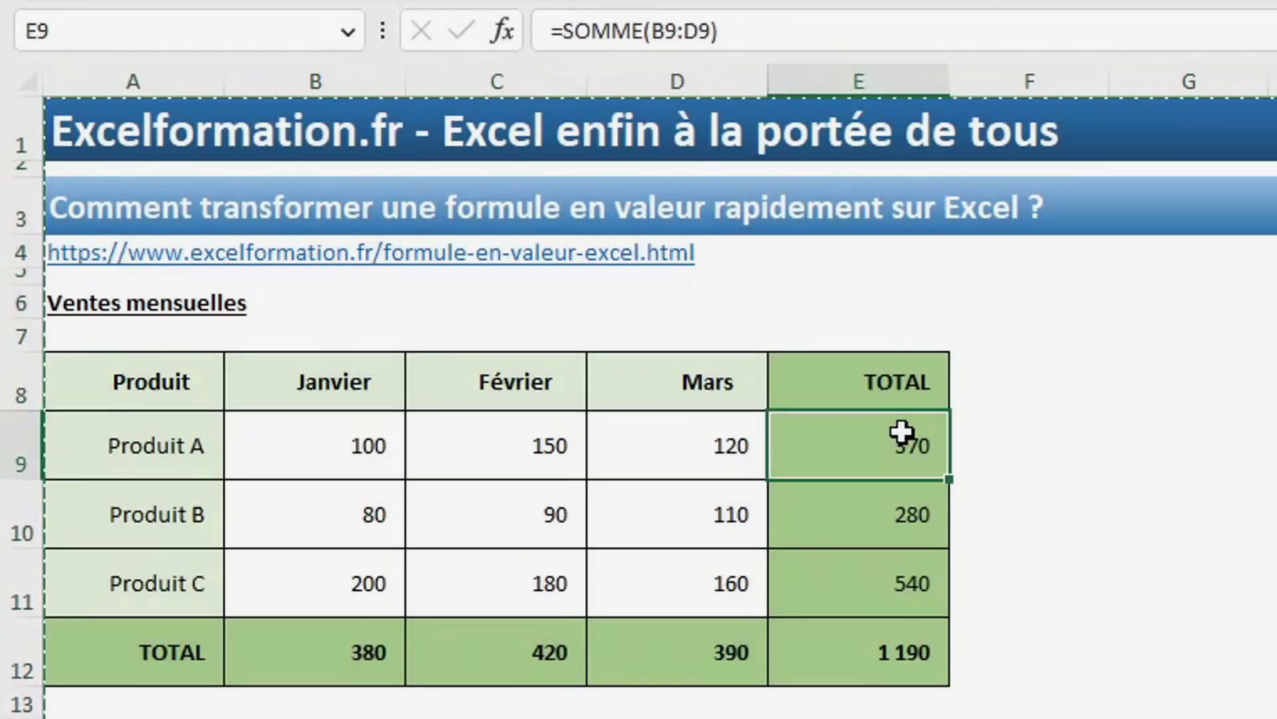
pyautogui.press('Down')
pyautogui.press('Down')
pyautogui.press('Down')
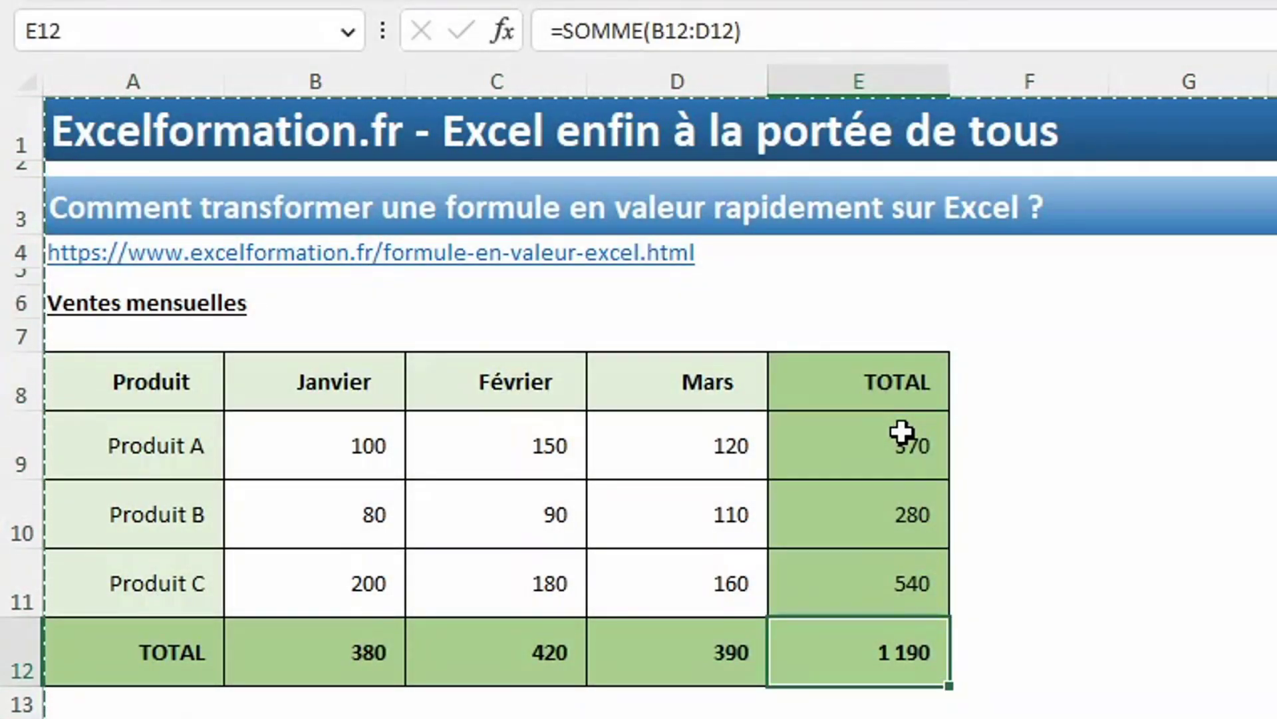
# - Move the sales table A8:E12 back onto its own place as a values-only copy
pyautogui.moveTo(177, 379); pyautogui.dragTo(911, 684)
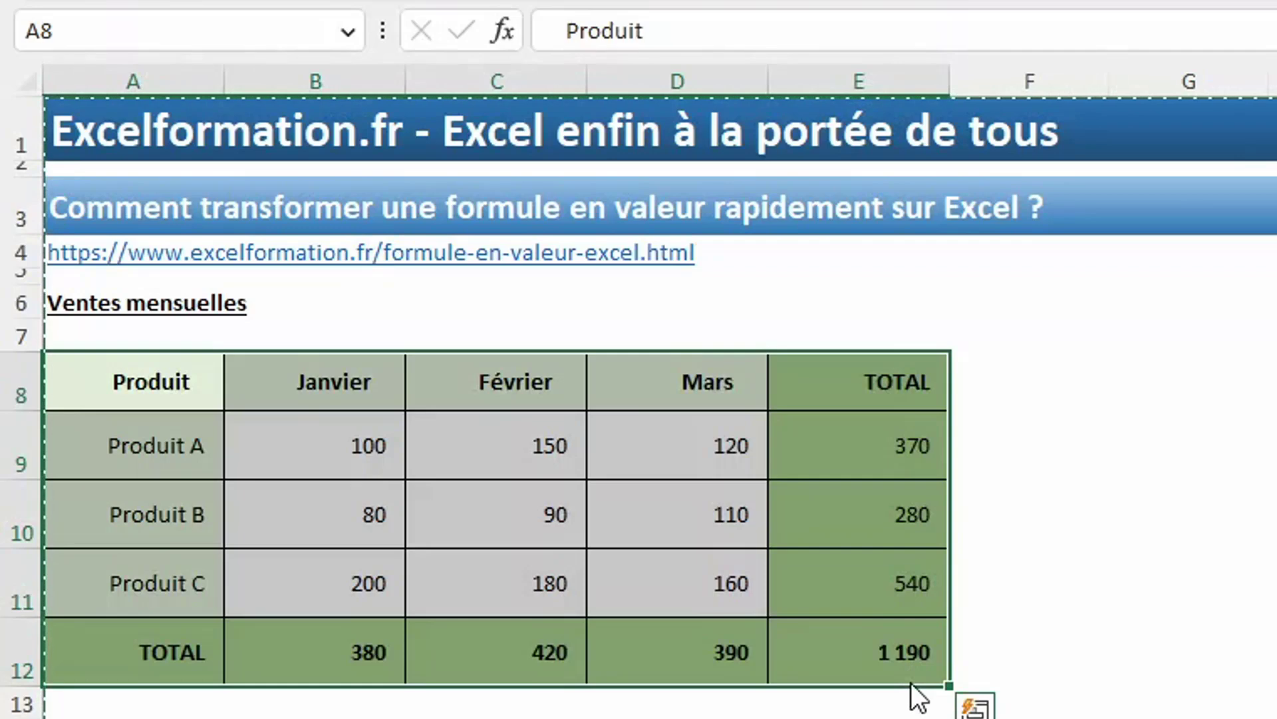
pyautogui.moveTo(911, 682); pyautogui.dragTo(880, 616)
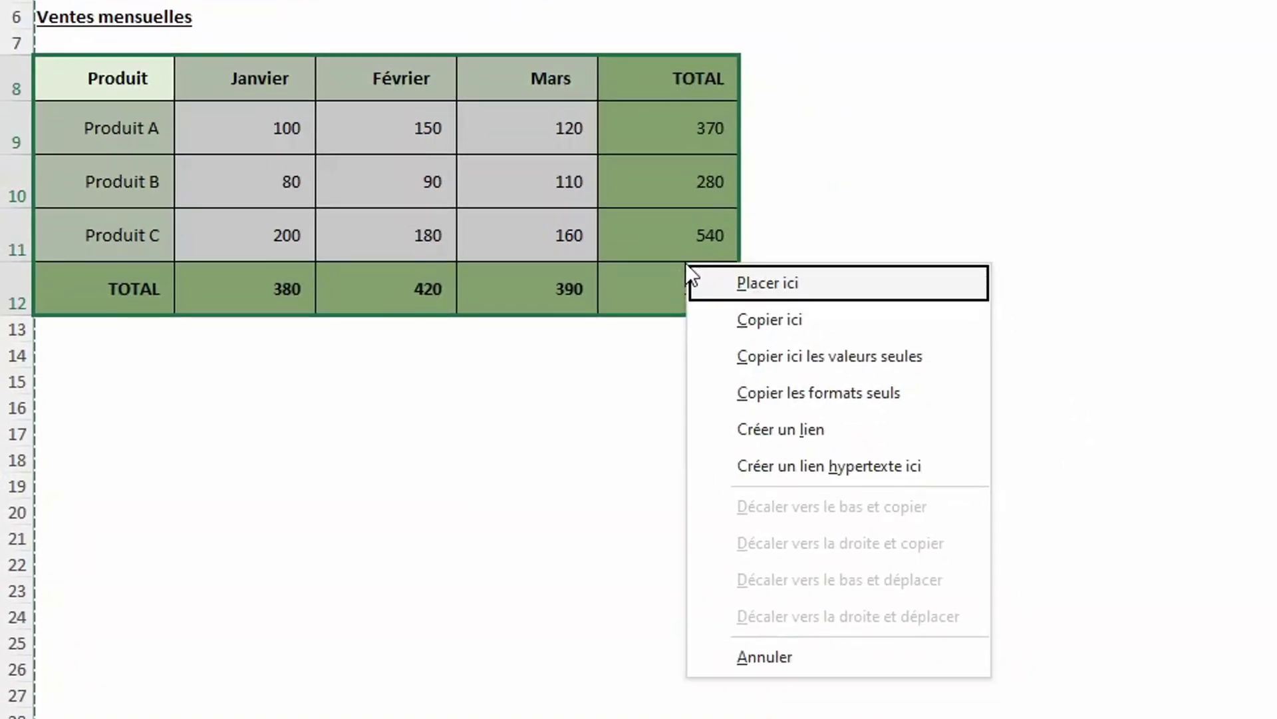
pyautogui.click(814, 356)
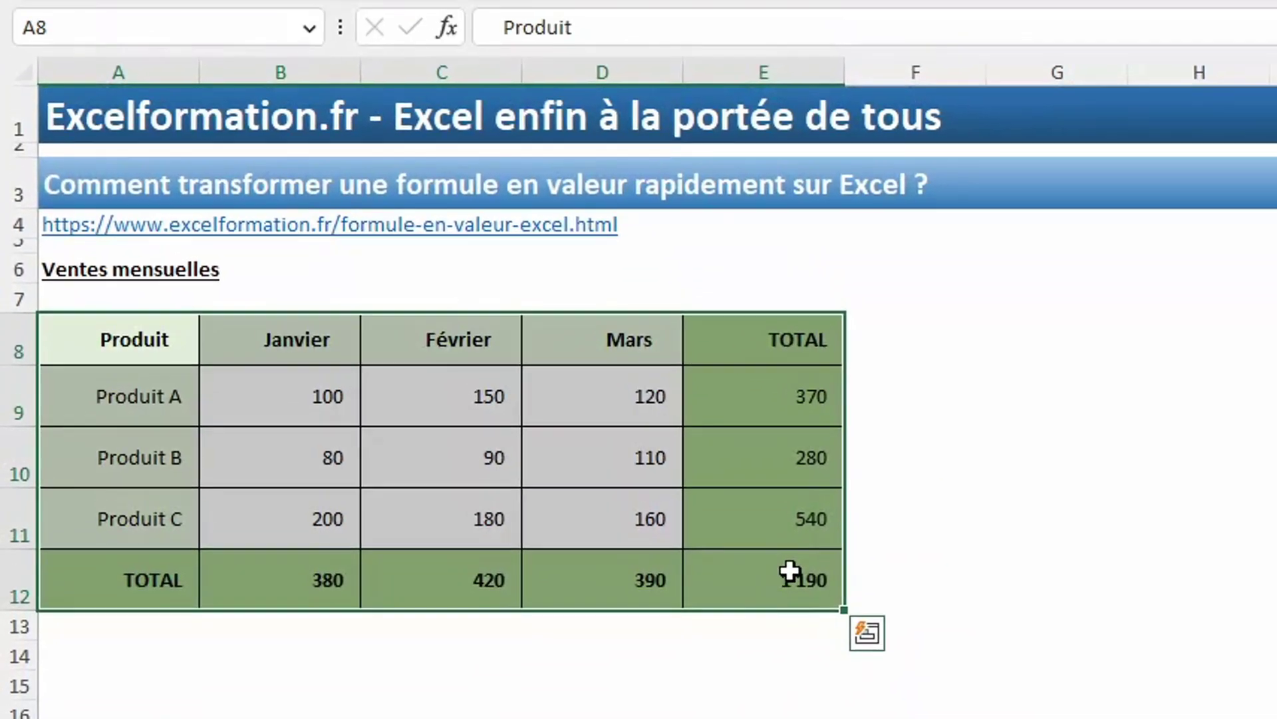
# - Check cell E12, and undo the values-only copy of the sales table
pyautogui.click(693, 287)
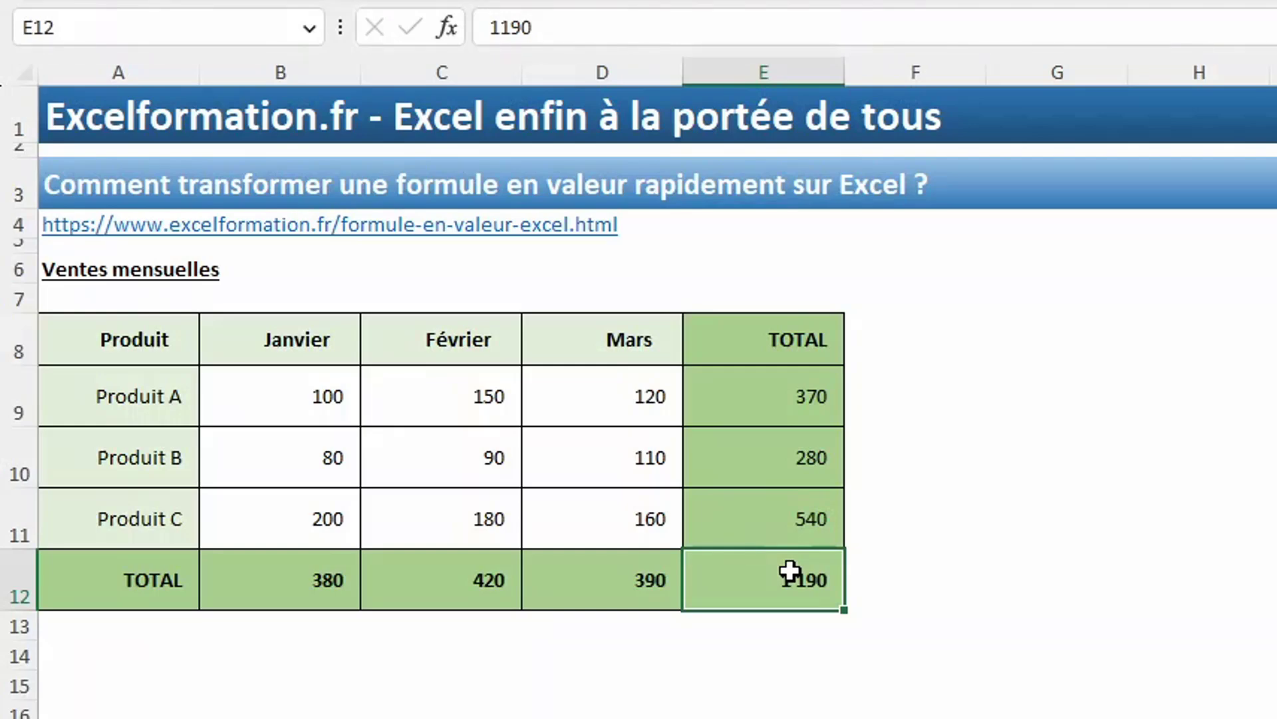
pyautogui.hotkey('ctrl', 'a')
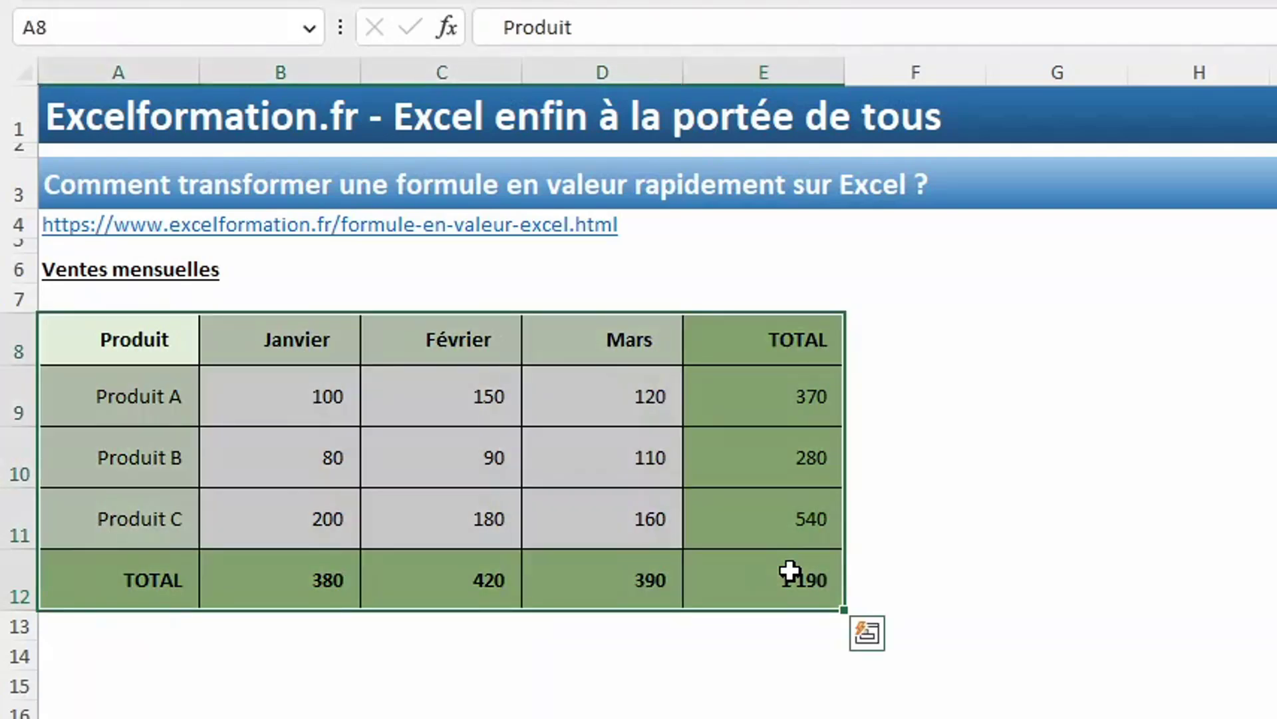
pyautogui.click(790, 571)
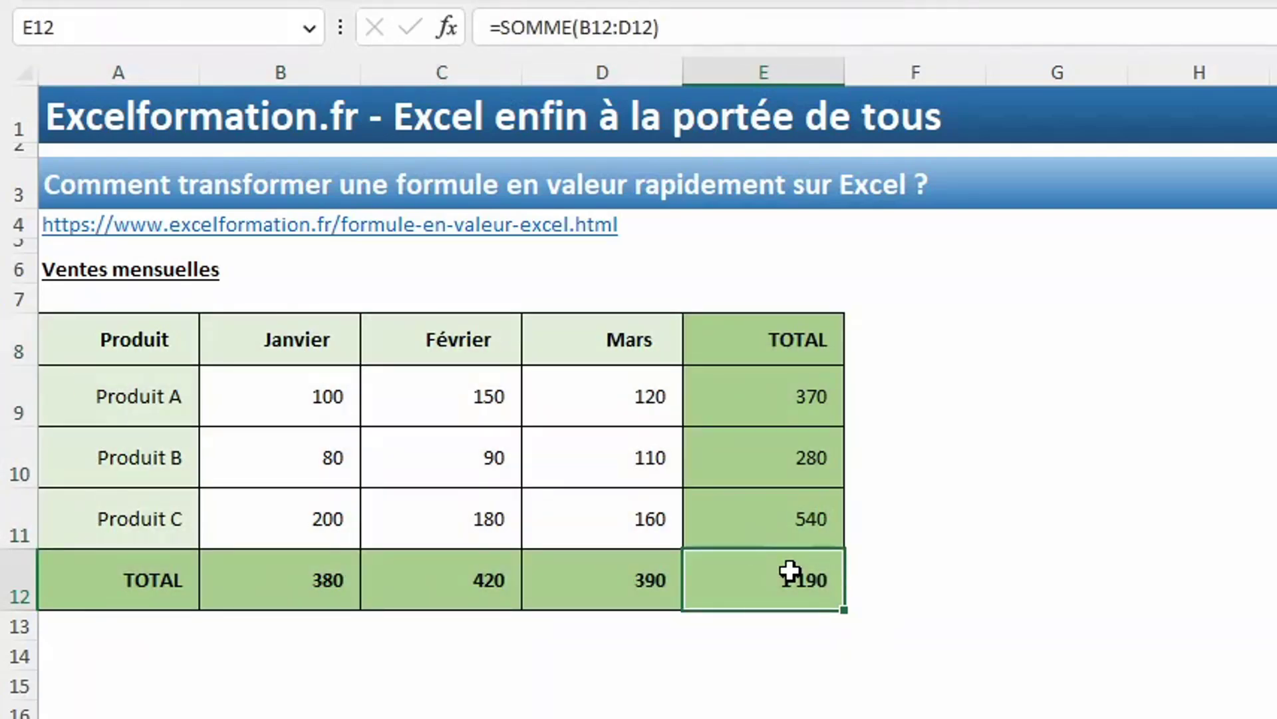
# - Fill the total cells B12:E12 with the addition formula =B9+B10+B11 in a single entry
pyautogui.moveTo(262, 573); pyautogui.dragTo(723, 589)
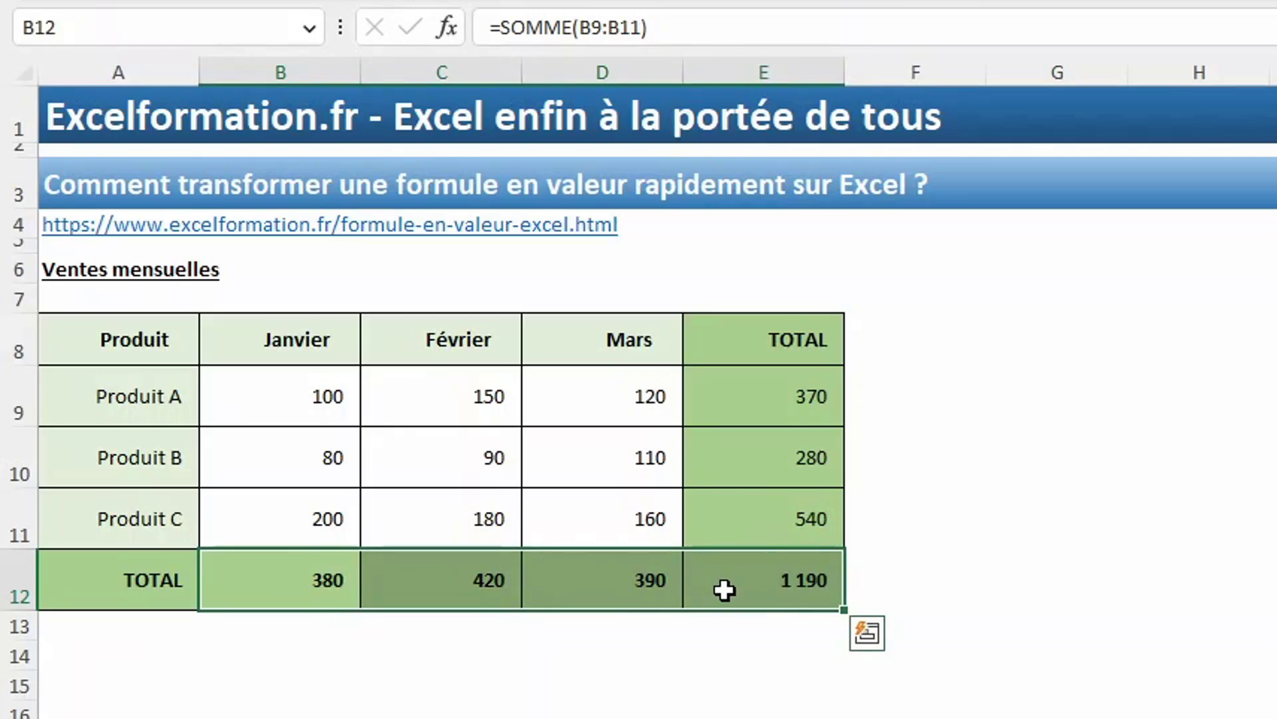
pyautogui.write('=')
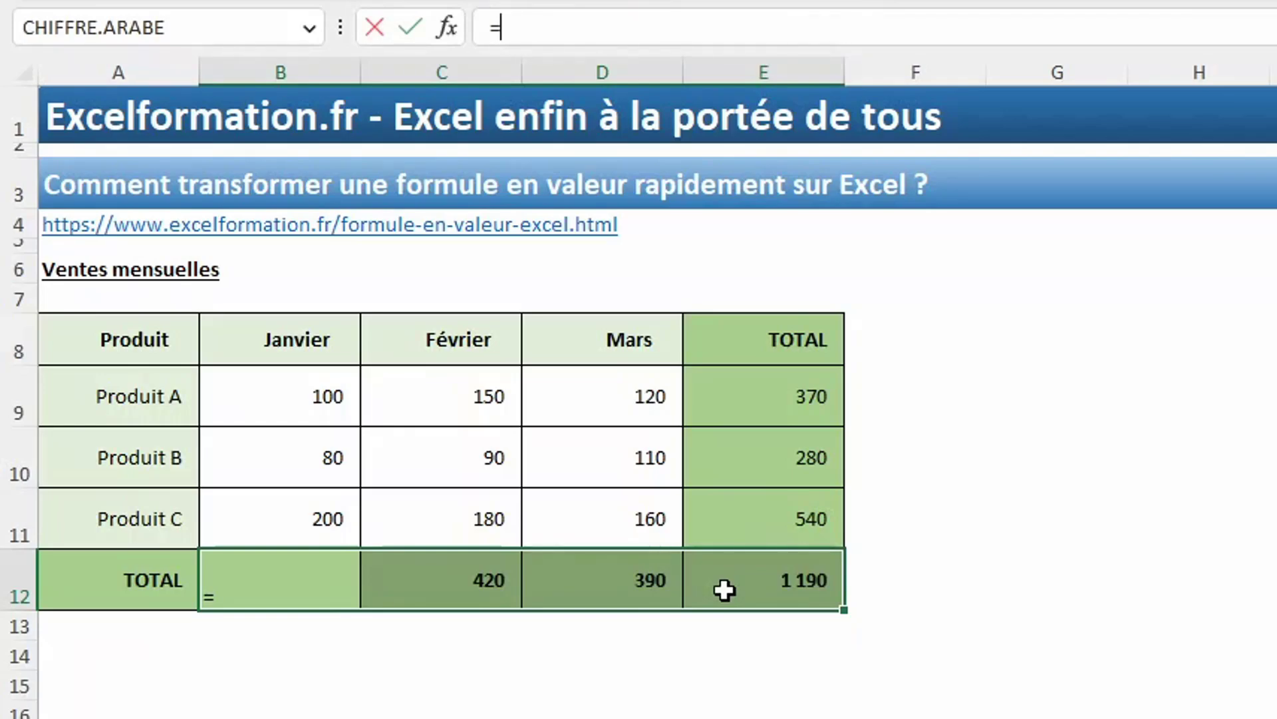
pyautogui.click(306, 399)
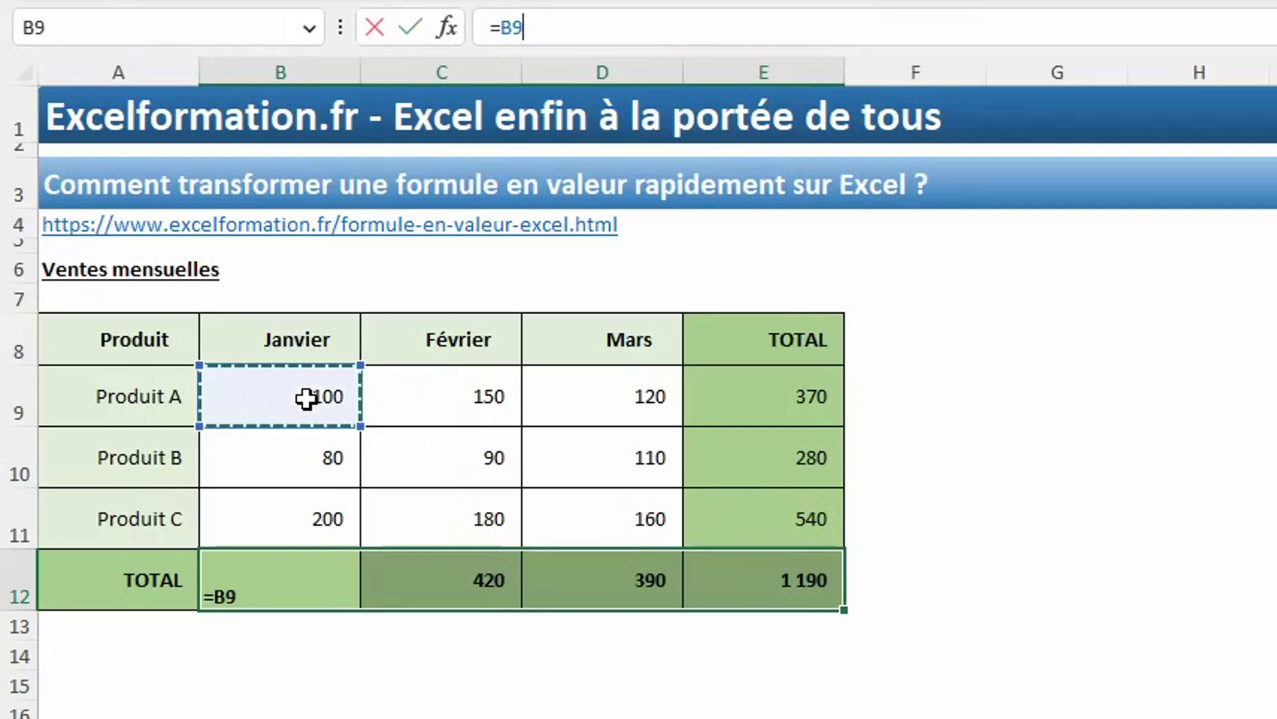
pyautogui.write('+')
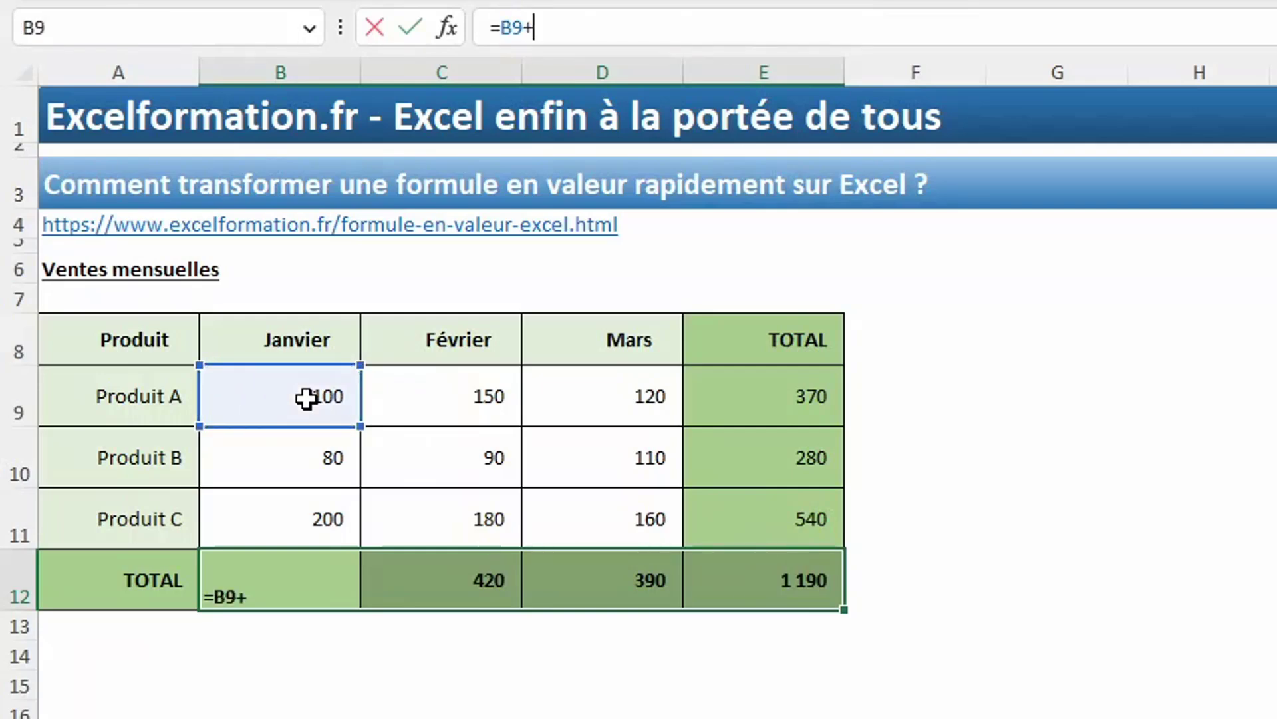
pyautogui.click(294, 463)
pyautogui.write('+')
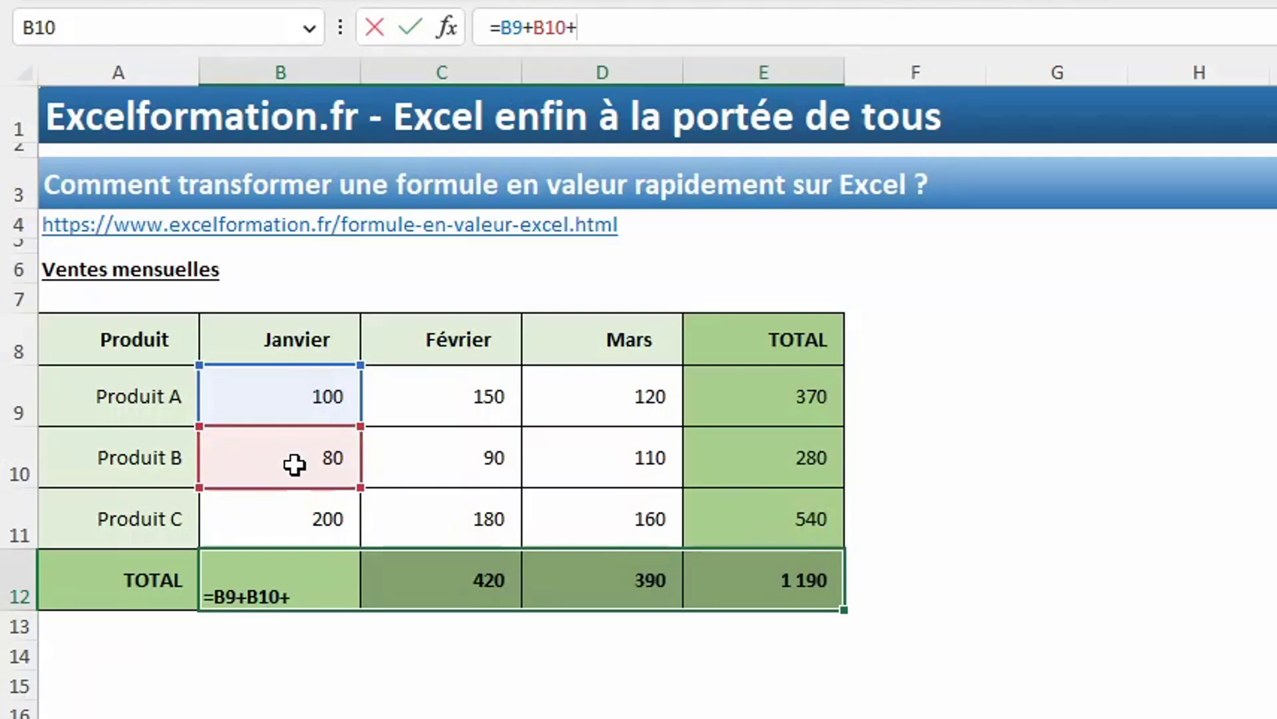
pyautogui.click(293, 518)
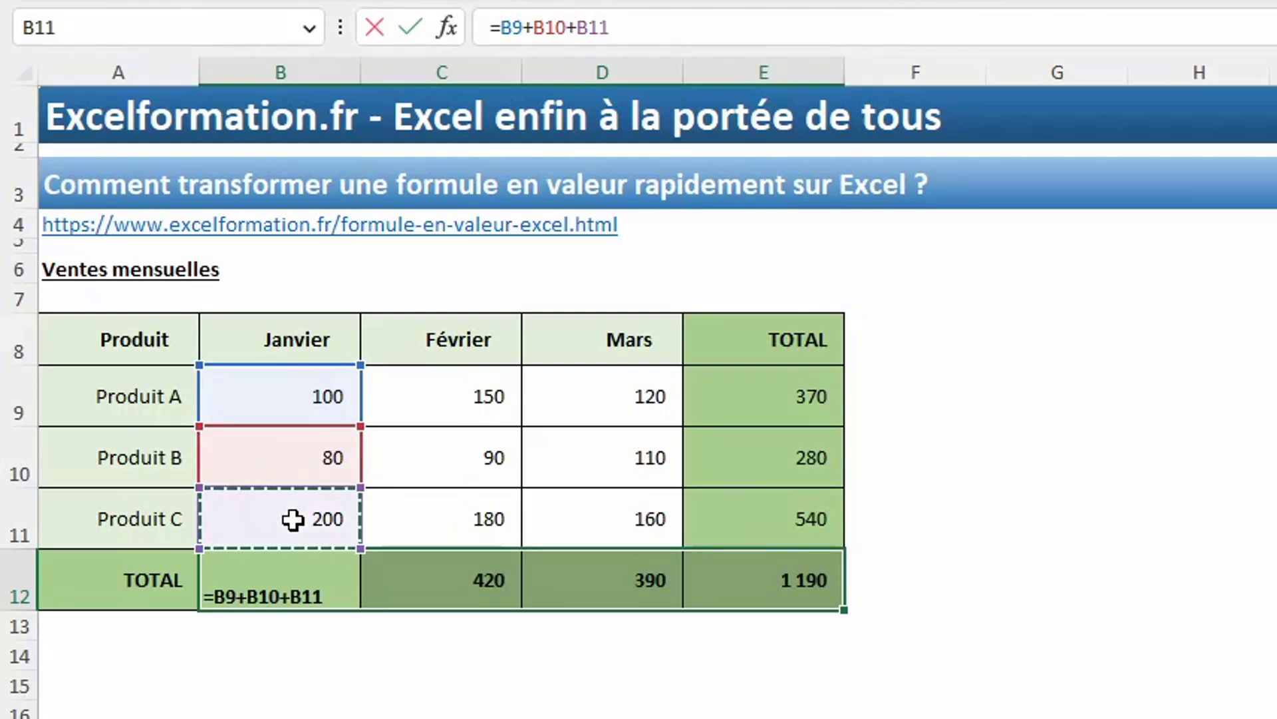
pyautogui.hotkey('ctrl', 'Return')
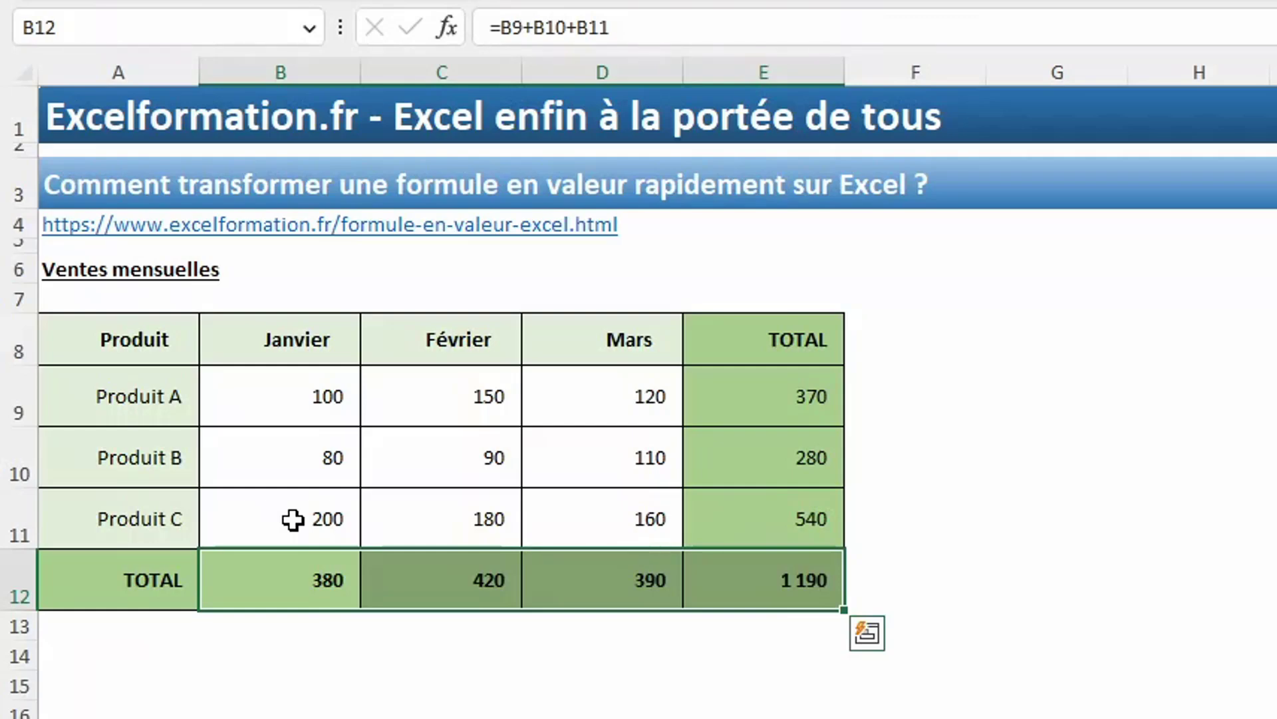
# - Replace only the B11 reference in cell B12's formula with its calculated value, giving =B9+B10+200
pyautogui.click(297, 572)
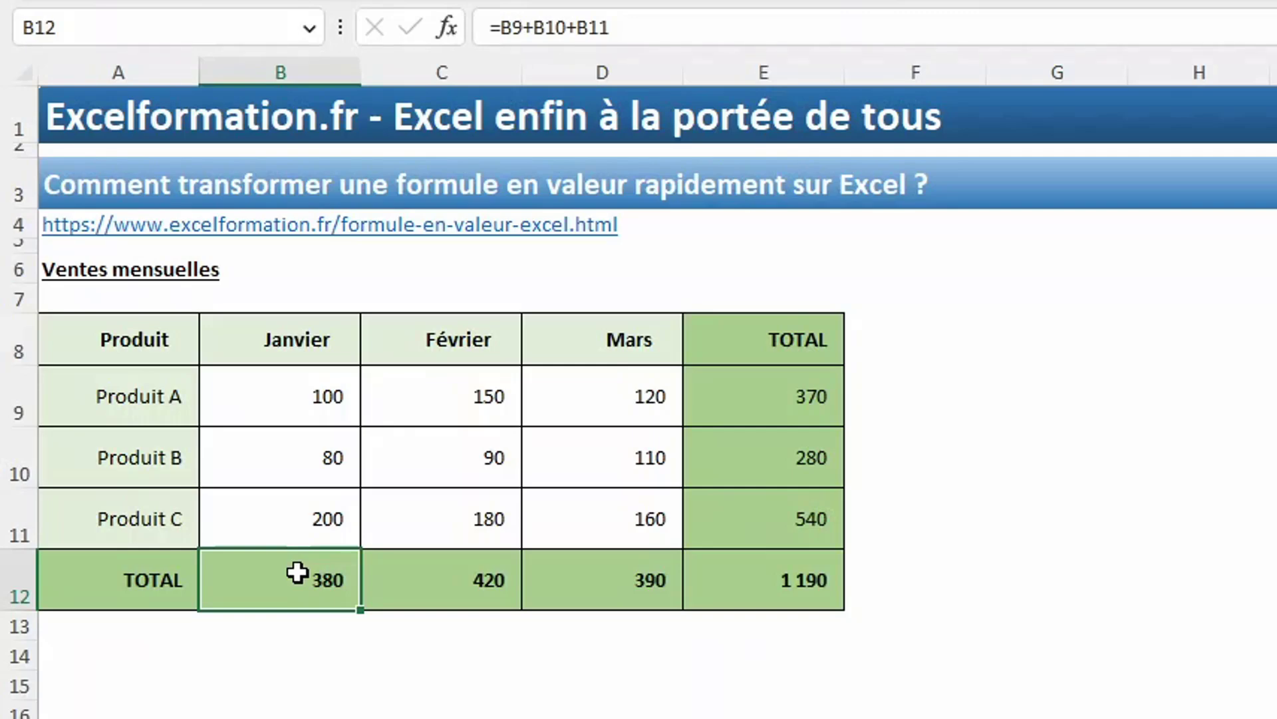
pyautogui.press('F2')
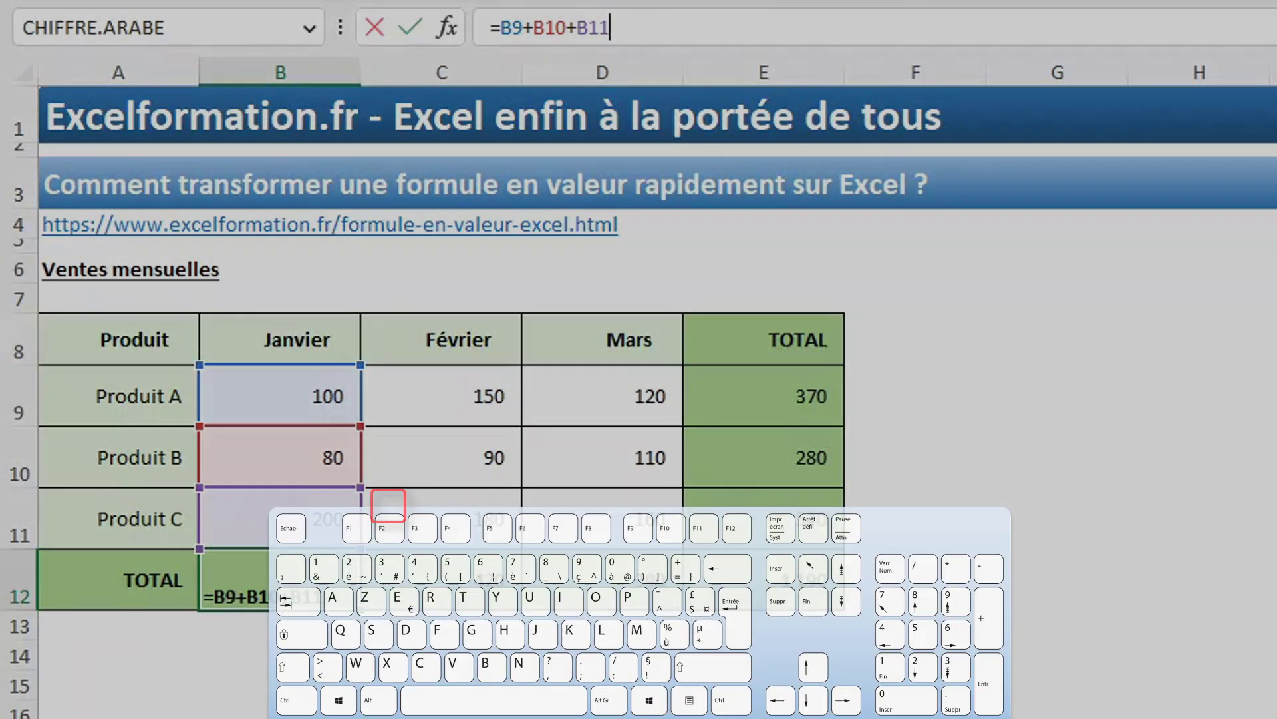
pyautogui.moveTo(650, 26); pyautogui.dragTo(578, 50)
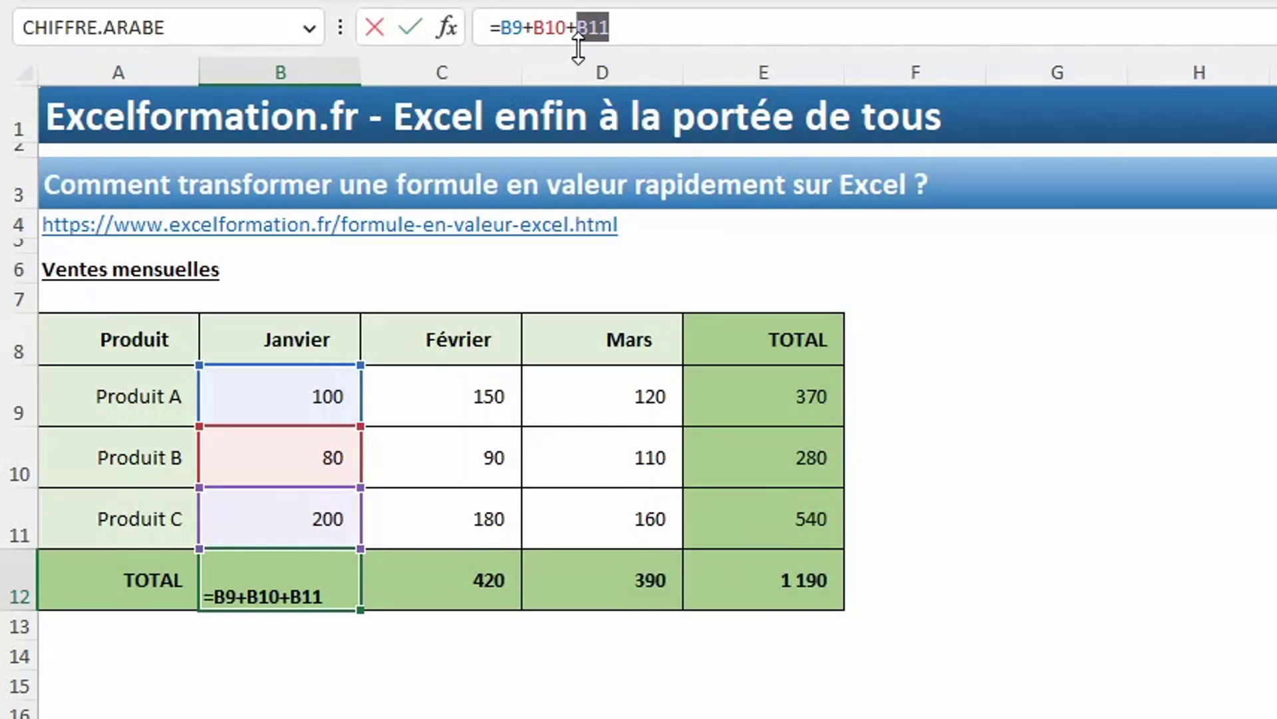
pyautogui.press('F9')
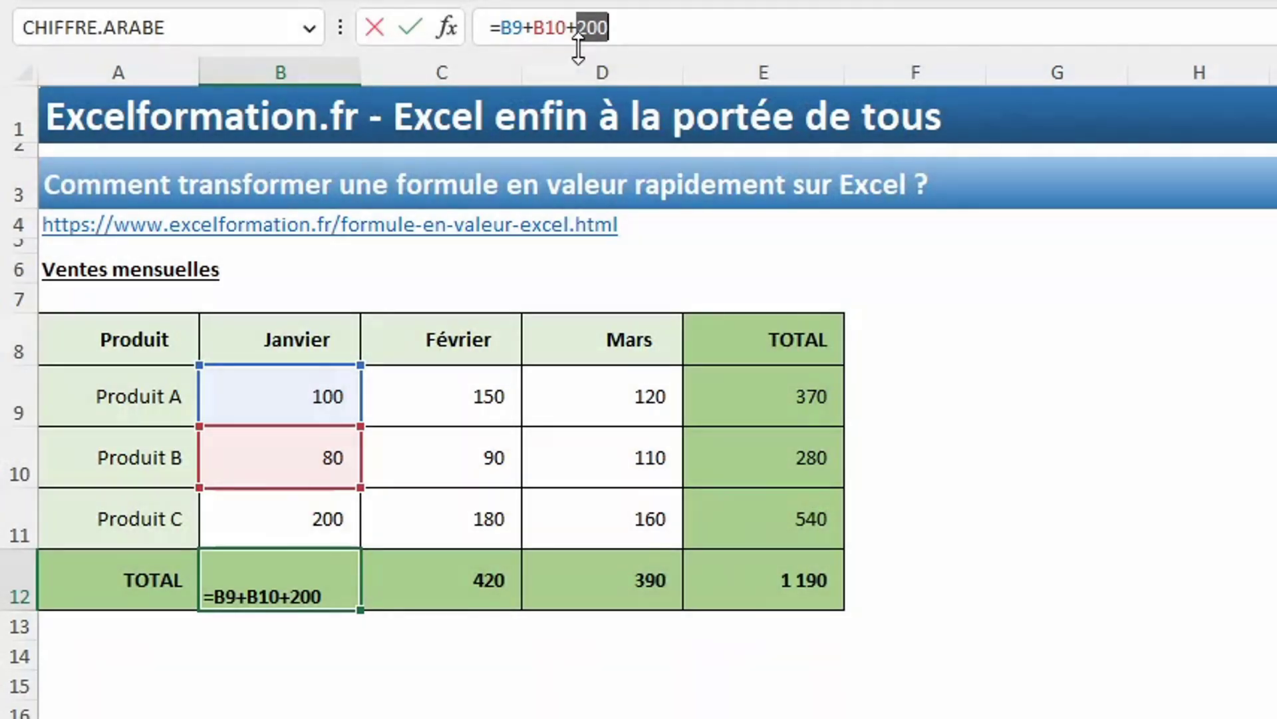
pyautogui.press('Return')
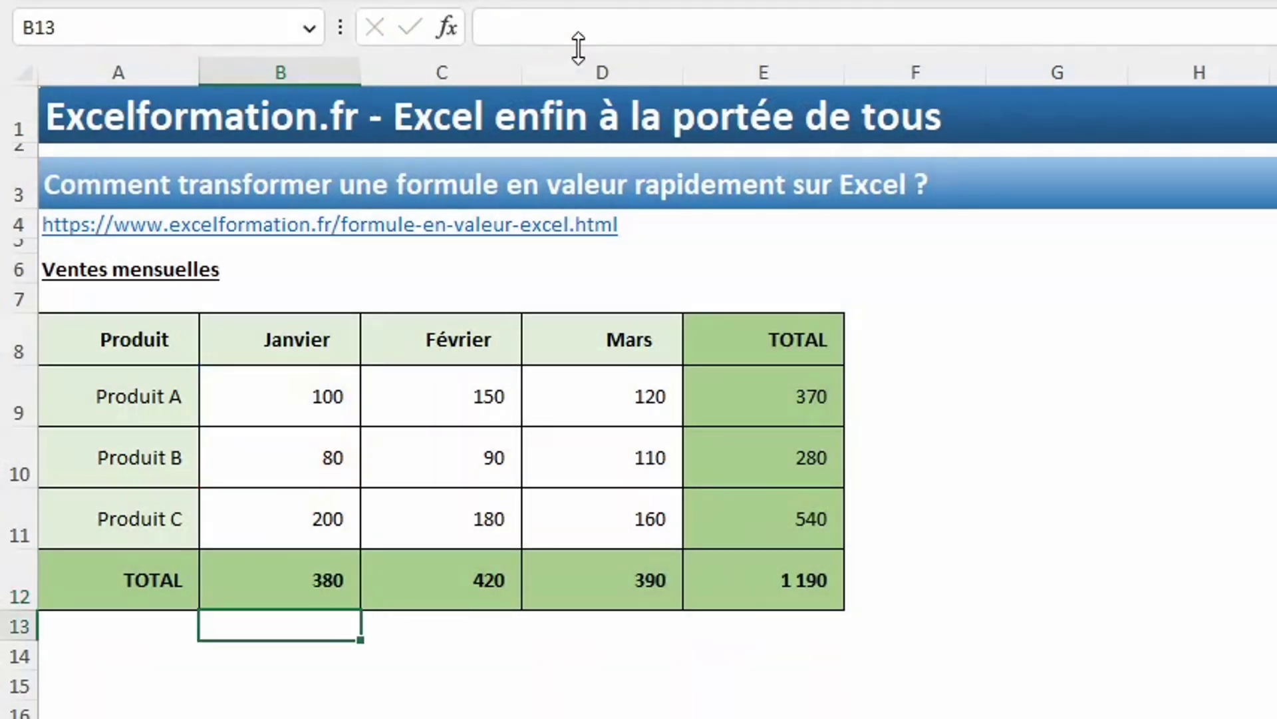
# - Convert the whole formula in cell B12 into its calculated value 380, and undo the value conversions in B12
pyautogui.click(299, 573)
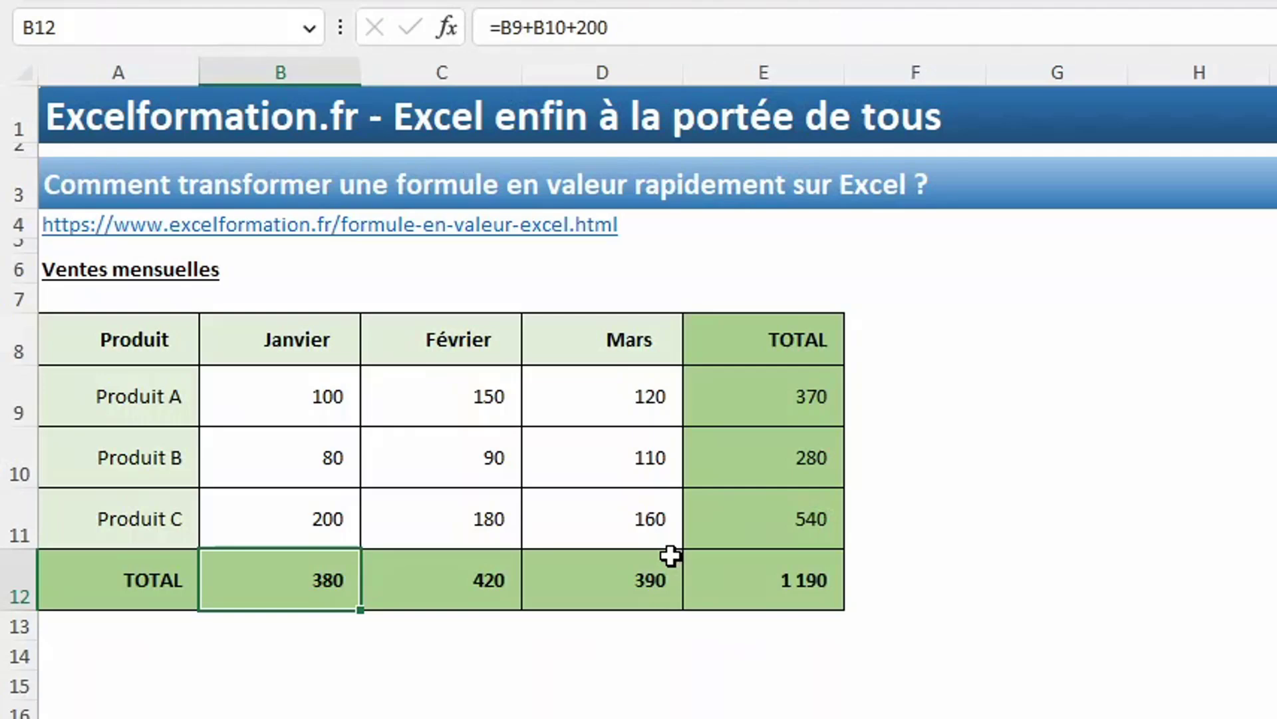
pyautogui.click(790, 20)
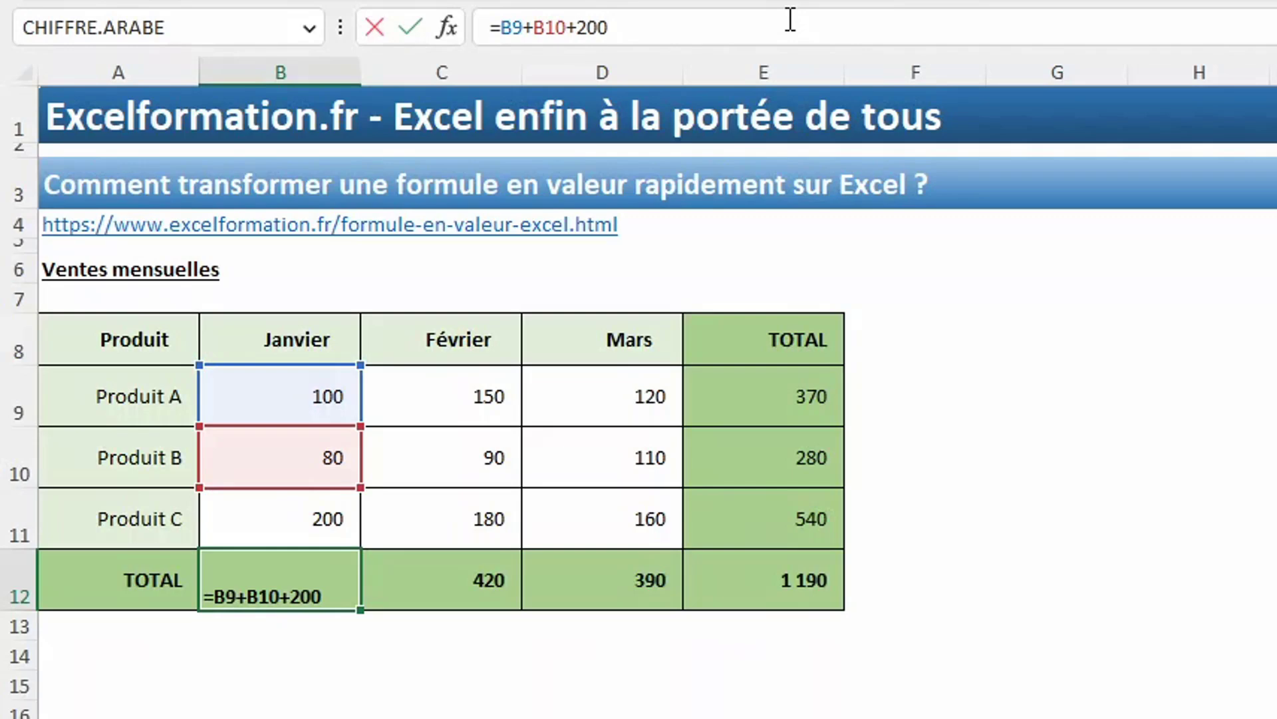
pyautogui.press('F9')
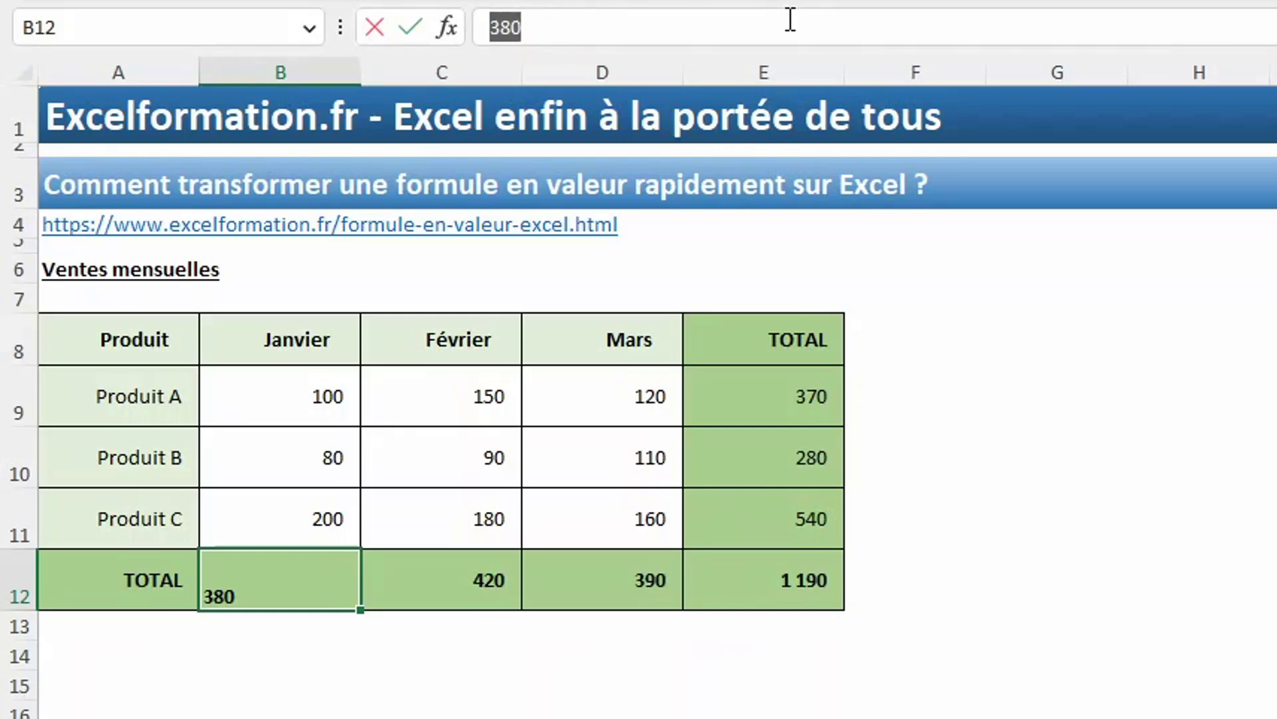
pyautogui.press('Return')
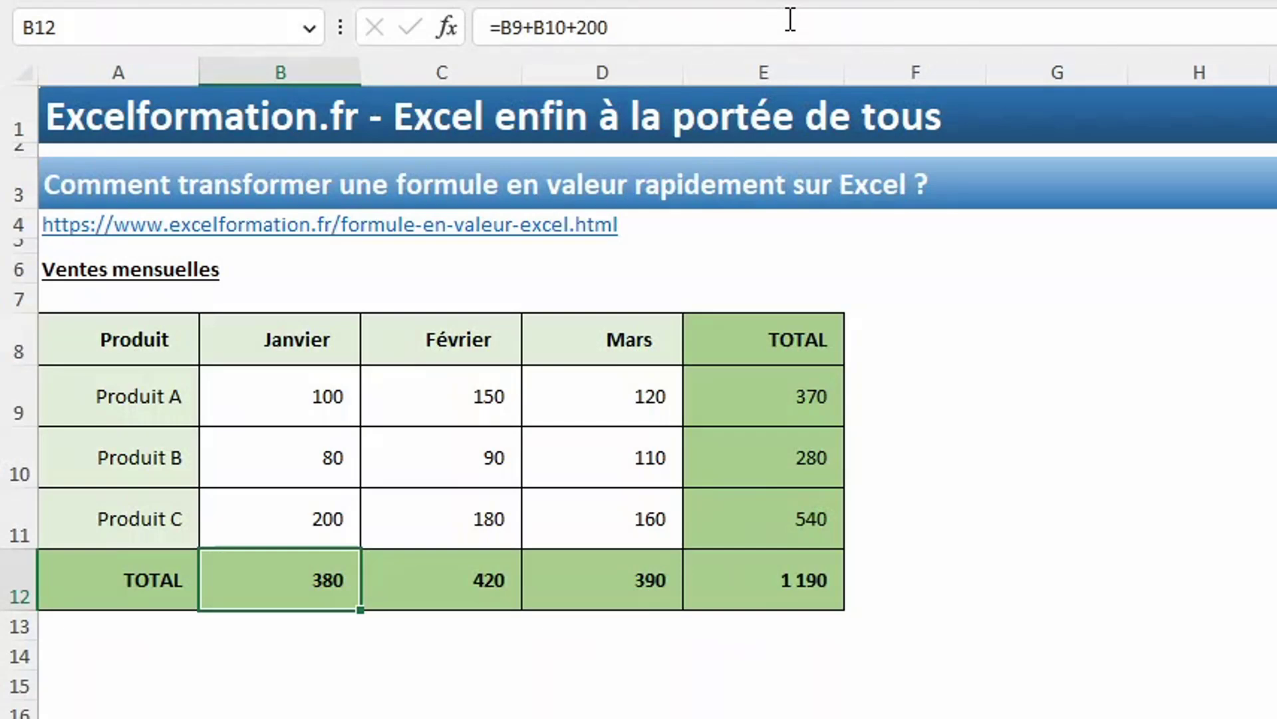
pyautogui.hotkey('ctrl', 'z')
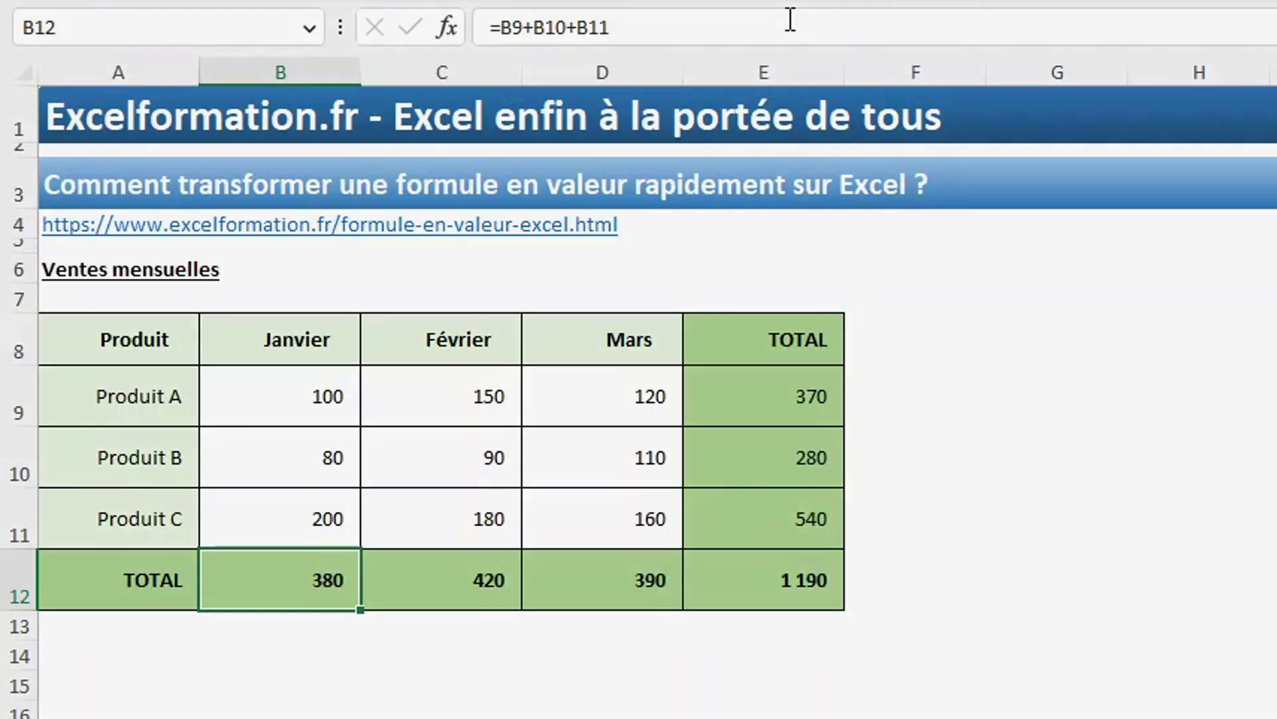
# - Start a new note on the January total cell B12
pyautogui.hotkey('shift', 'F2')
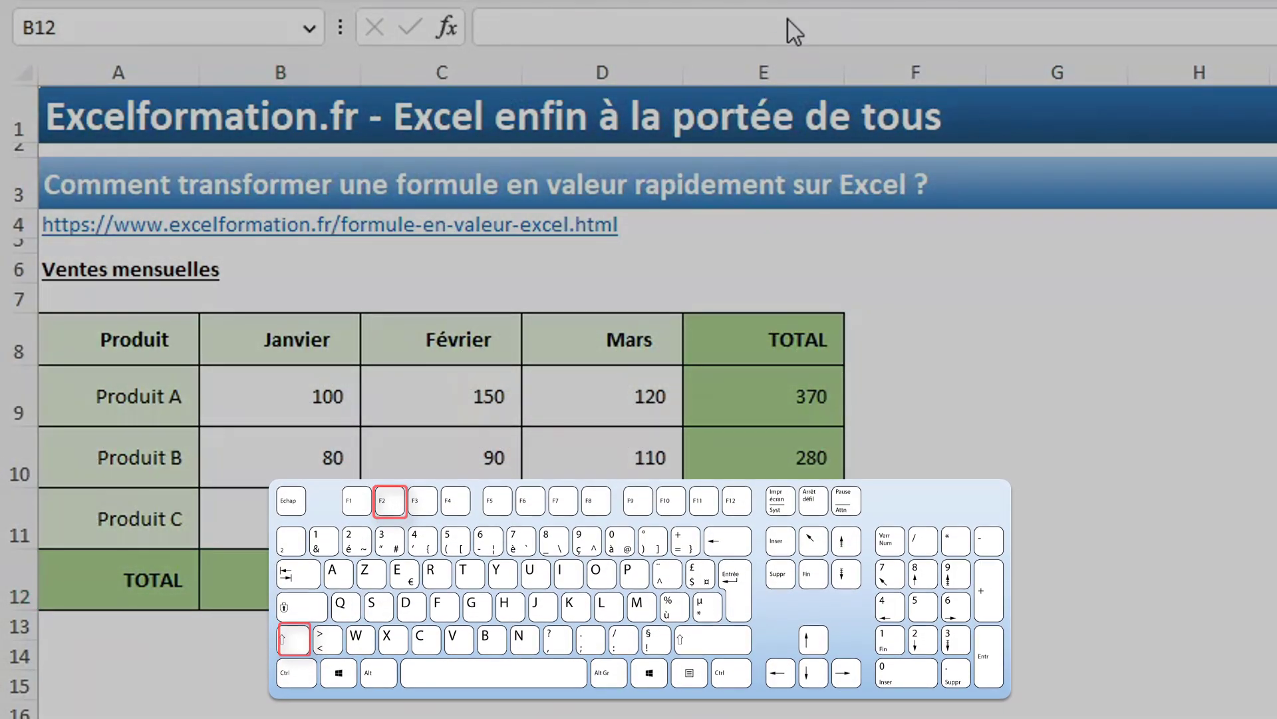